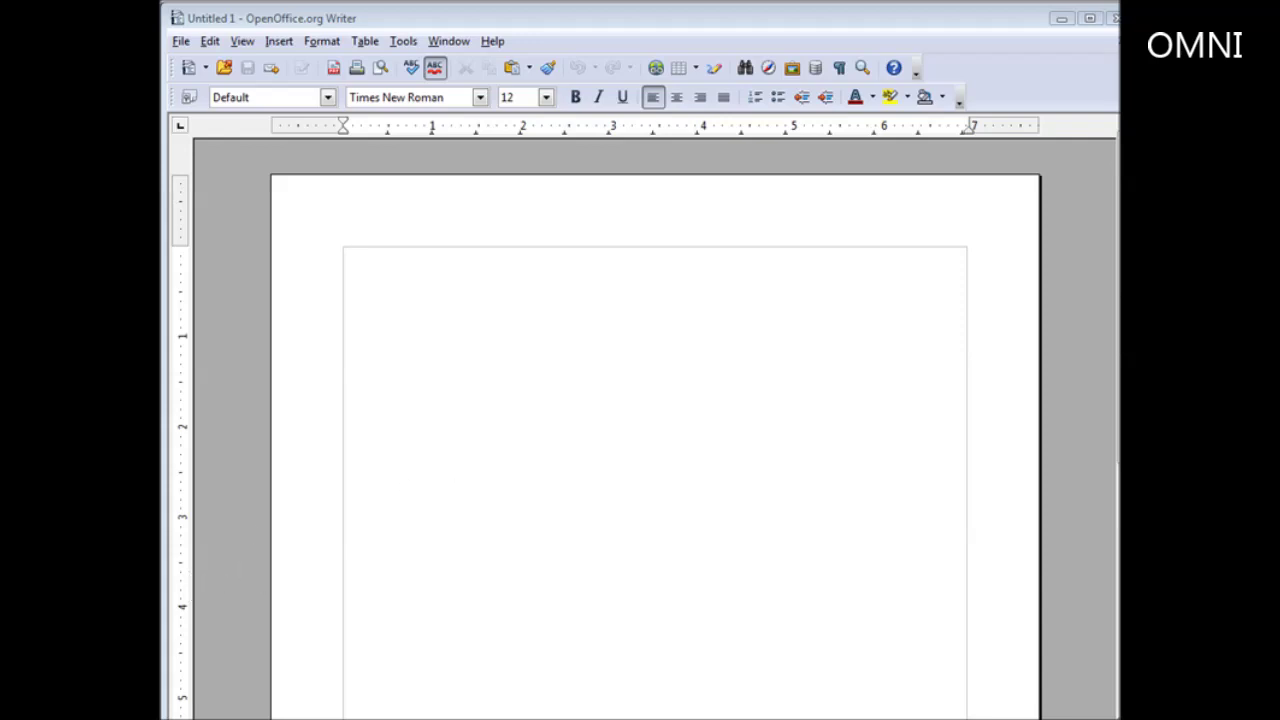
# Bring up Writer's Open dialog and expand its file-type filter list
pyautogui.click(181, 41)
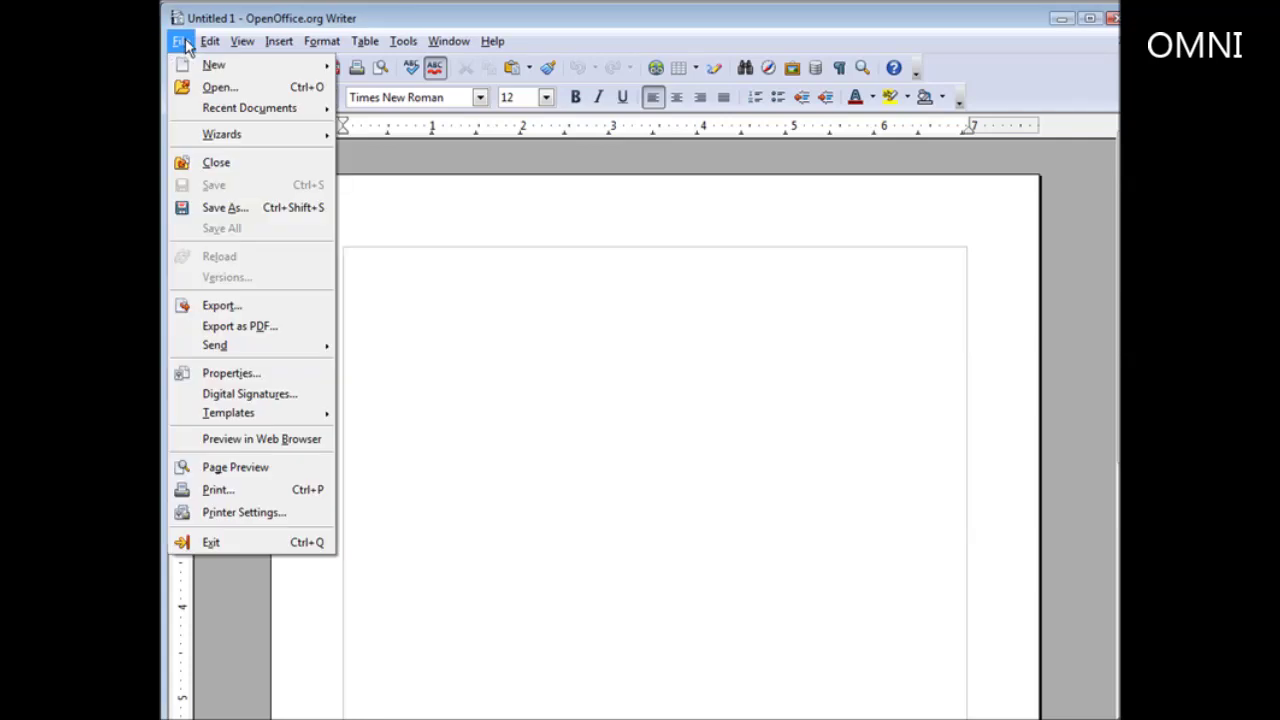
pyautogui.click(211, 87)
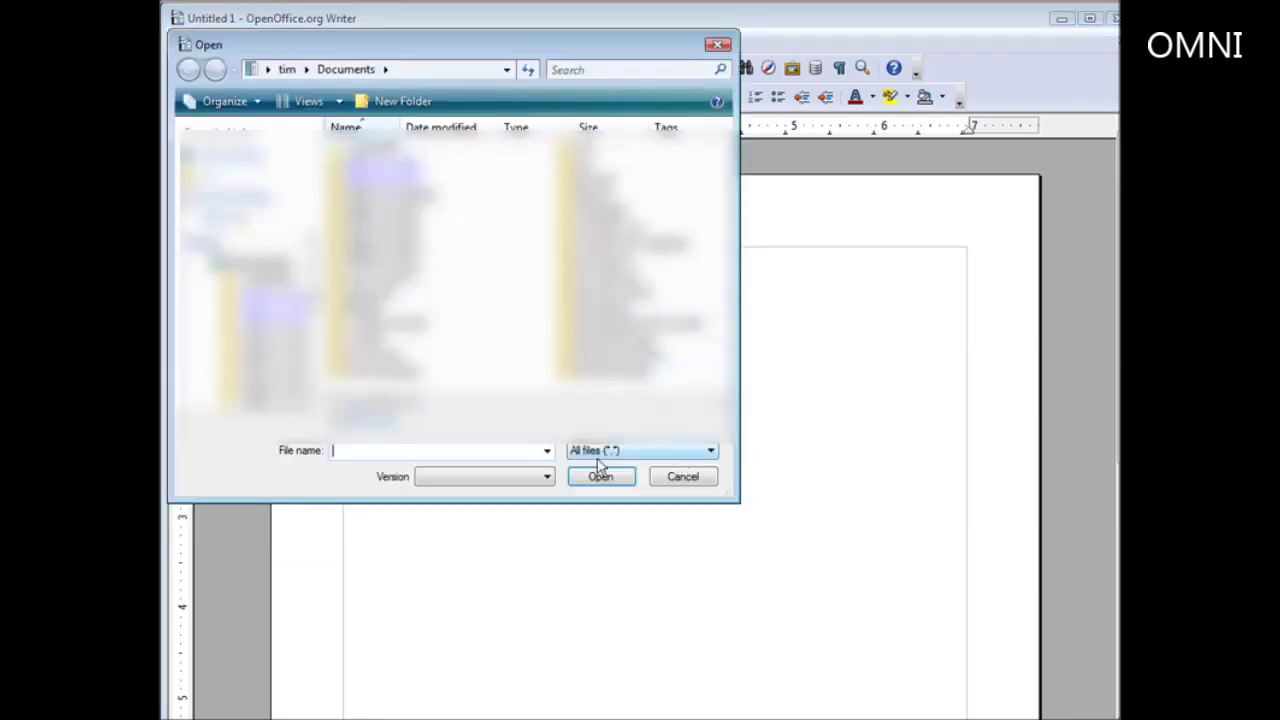
pyautogui.click(708, 452)
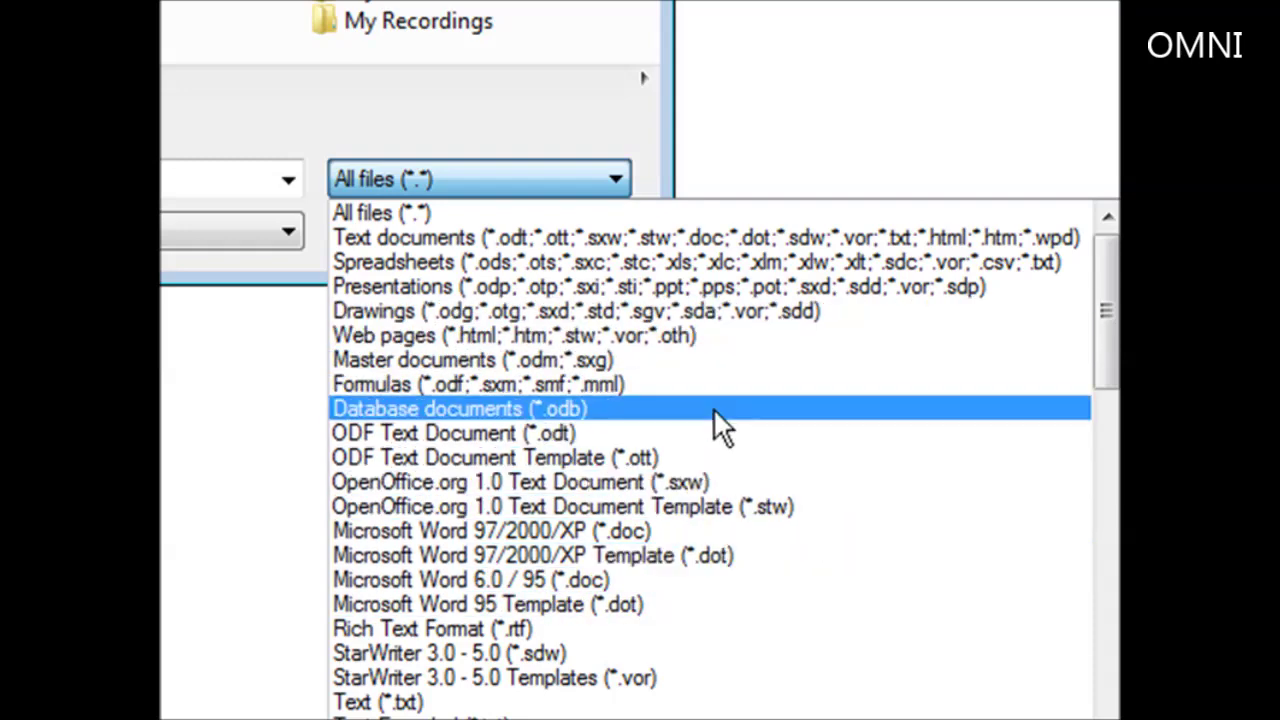
# Browse the available file types, keep All files, and cancel the Open dialog
pyautogui.scroll(-3, 788, 470)
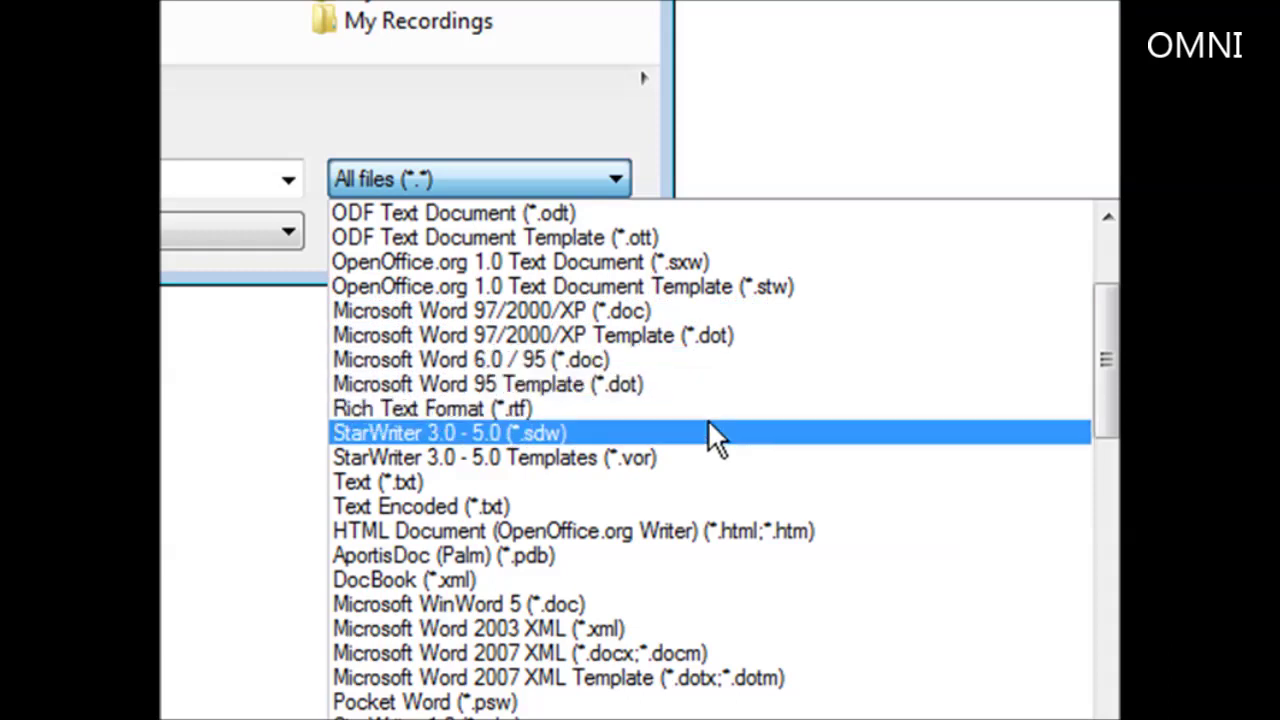
pyautogui.scroll(-1, 737, 416)
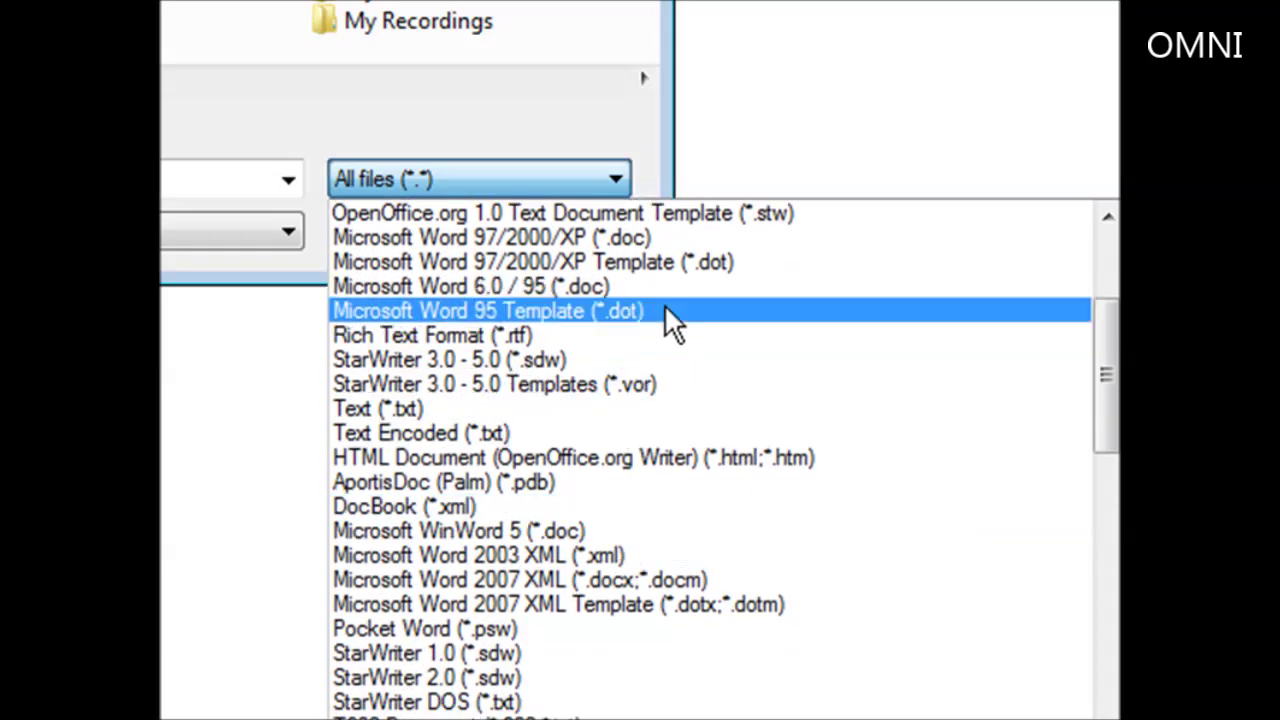
pyautogui.scroll(-1, 775, 520)
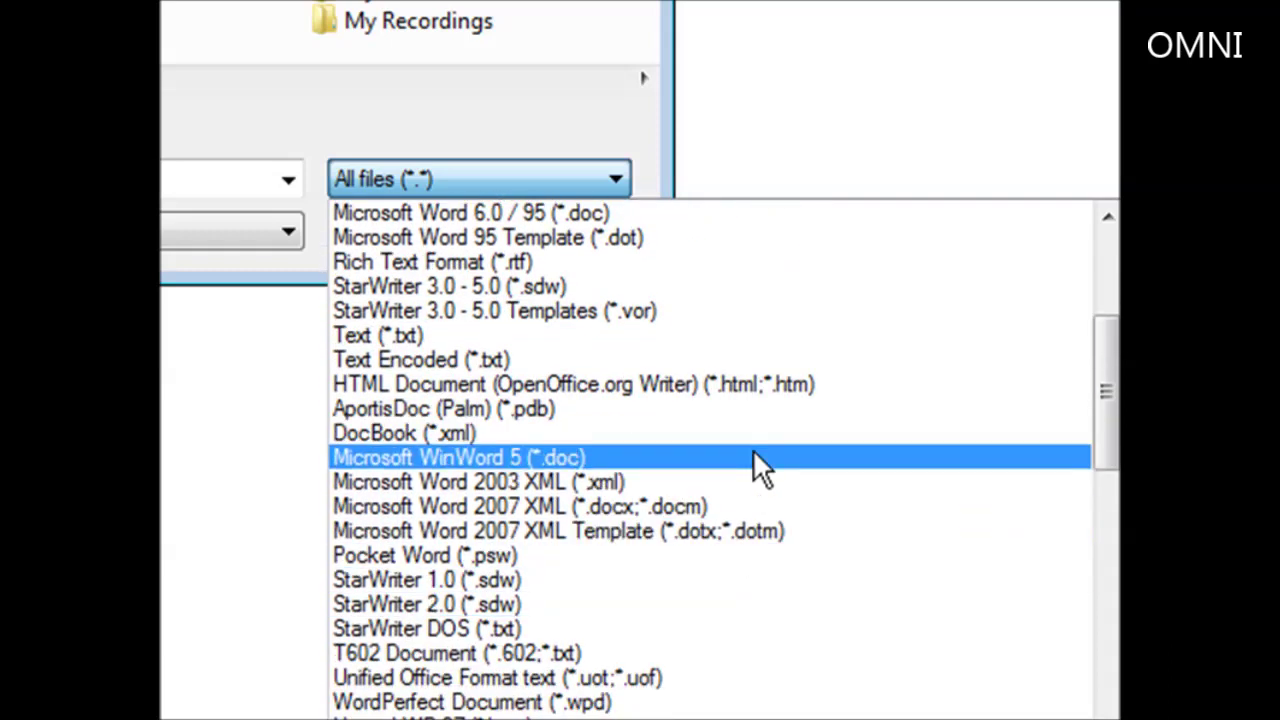
pyautogui.scroll(-1, 765, 480)
pyautogui.scroll(-2, 800, 505)
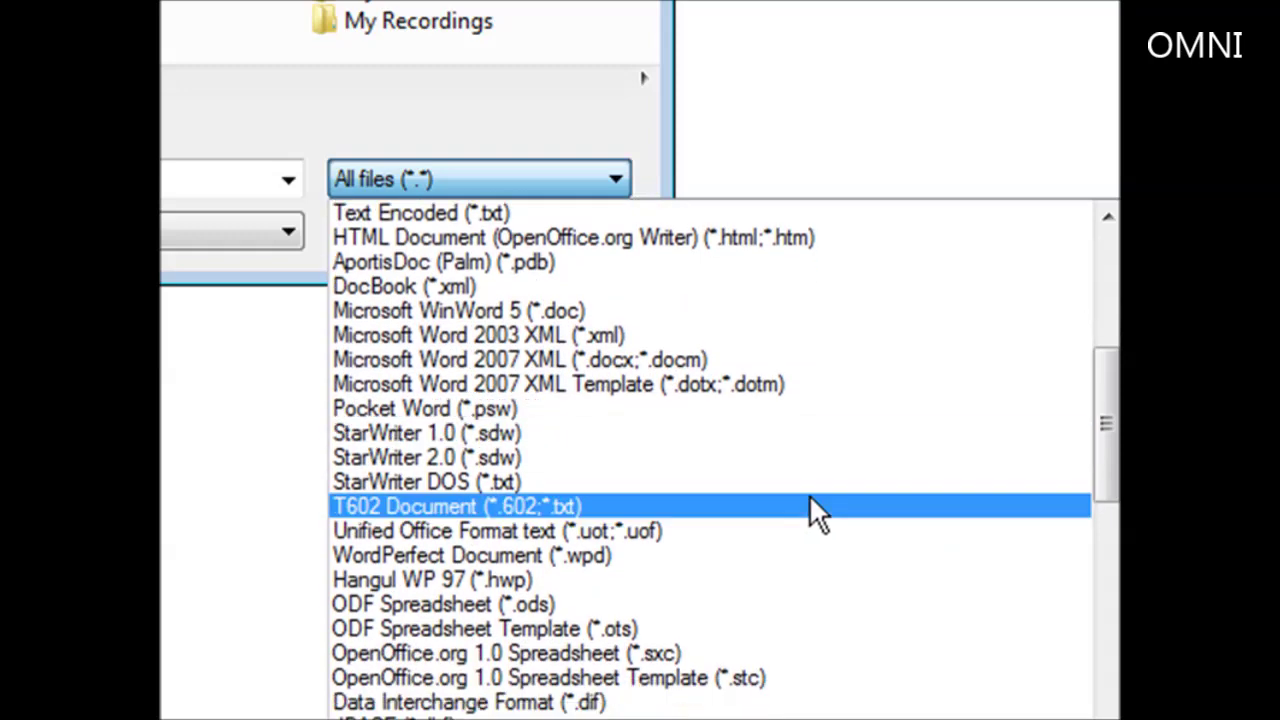
pyautogui.scroll(-1, 828, 490)
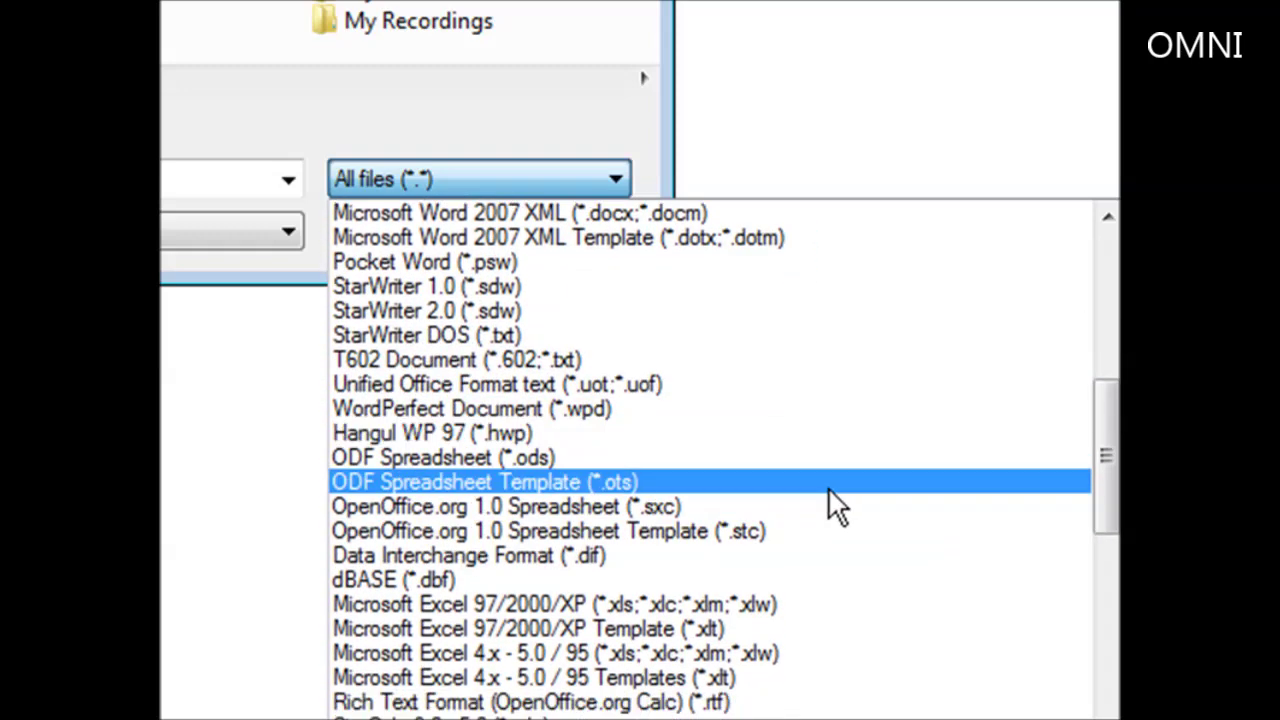
pyautogui.scroll(-6, 828, 490)
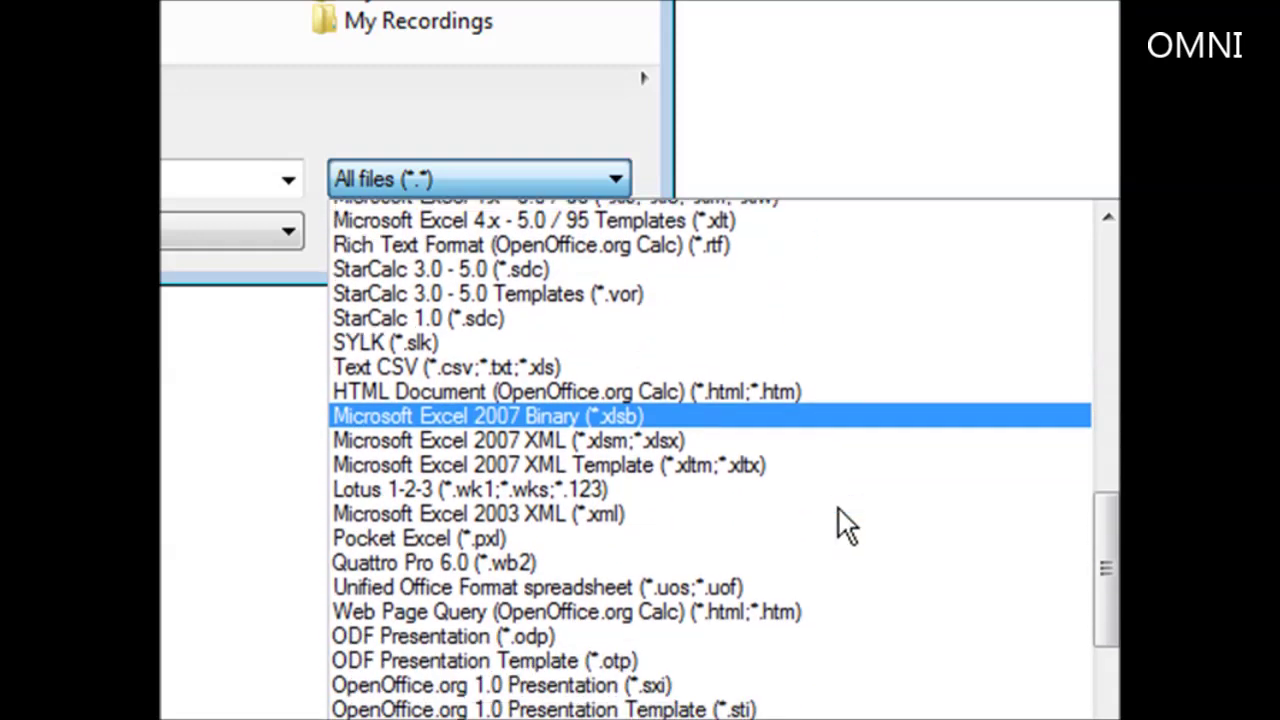
pyautogui.scroll(-16, 845, 505)
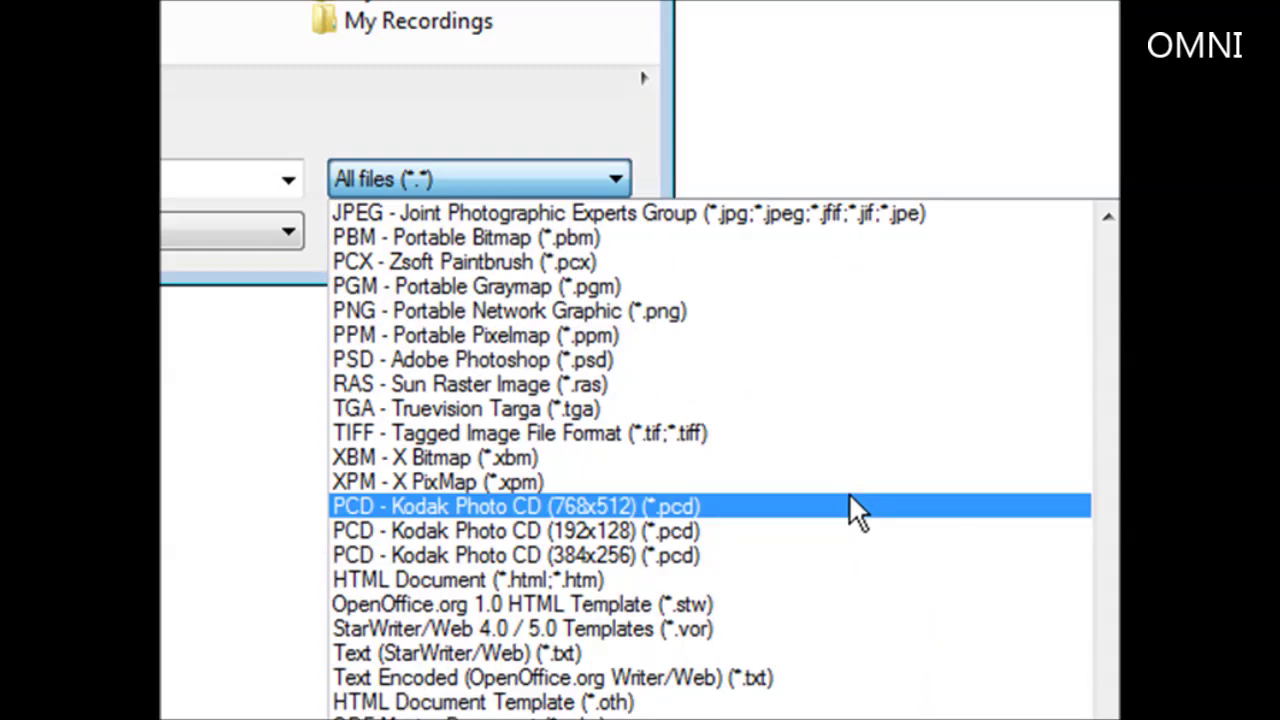
pyautogui.click(301, 440)
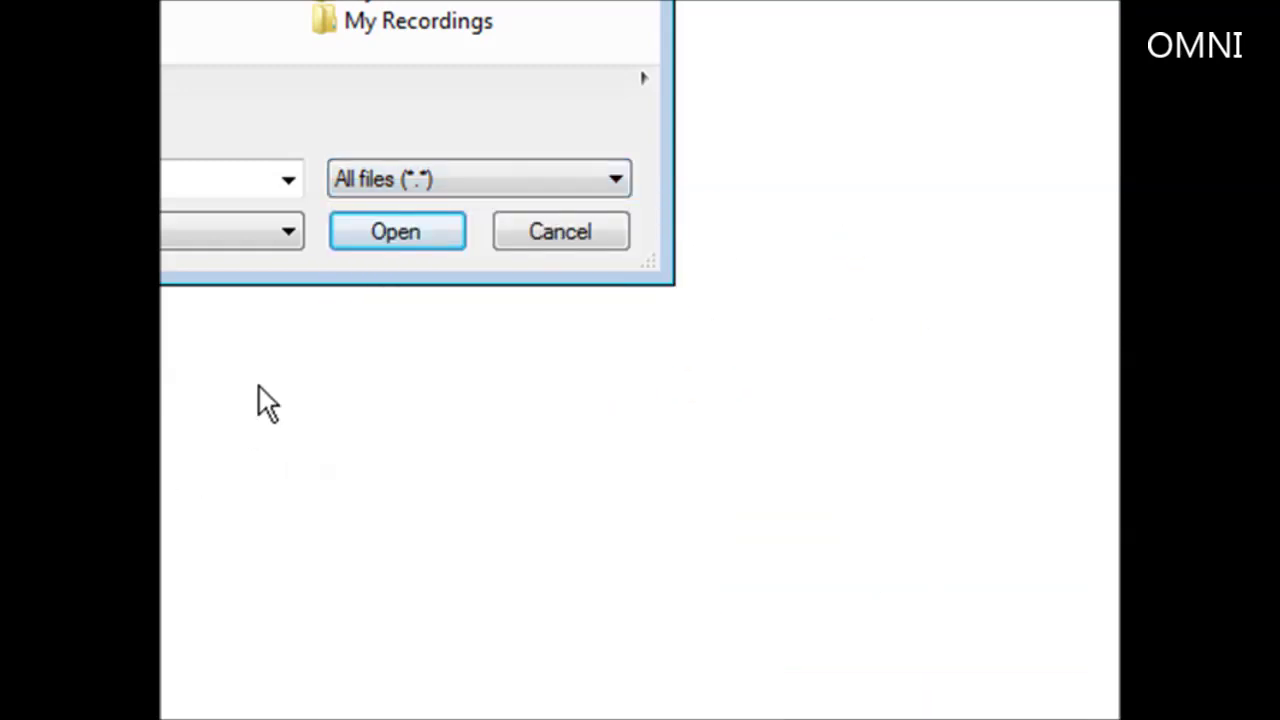
pyautogui.click(565, 235)
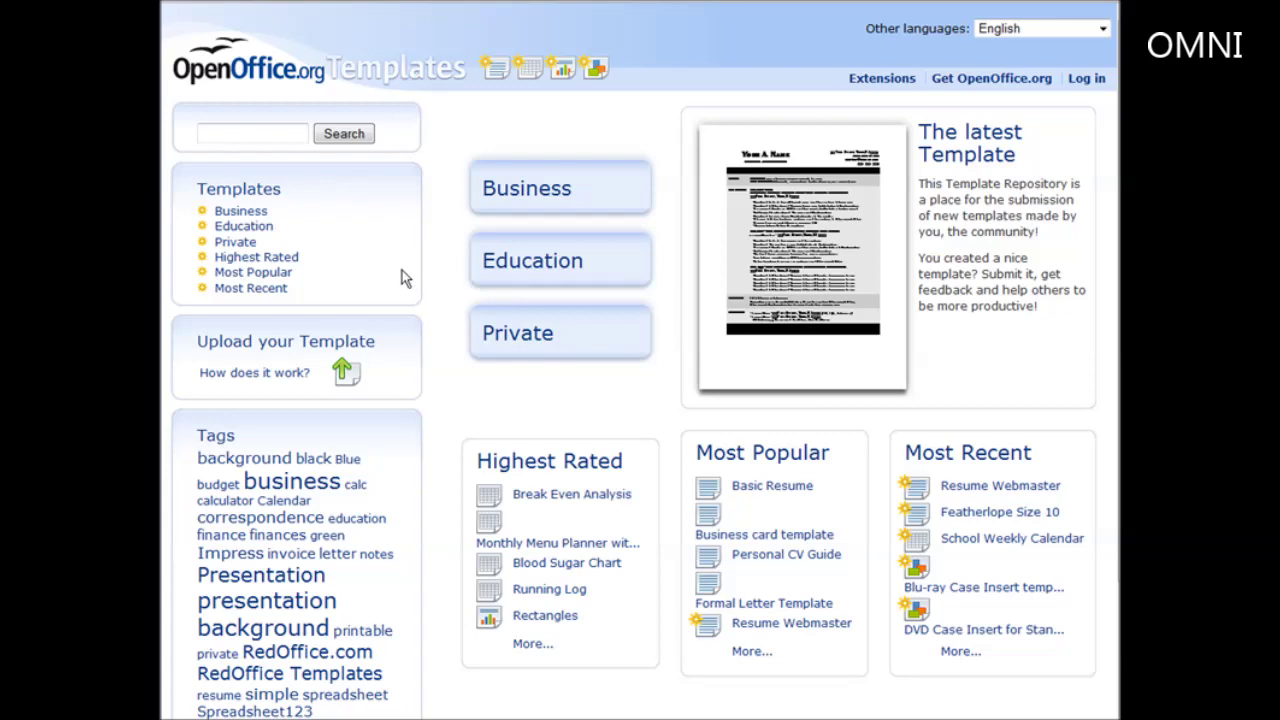
# Browse to the Business > Business Correspondence template list on the Templates site
pyautogui.click(250, 212)
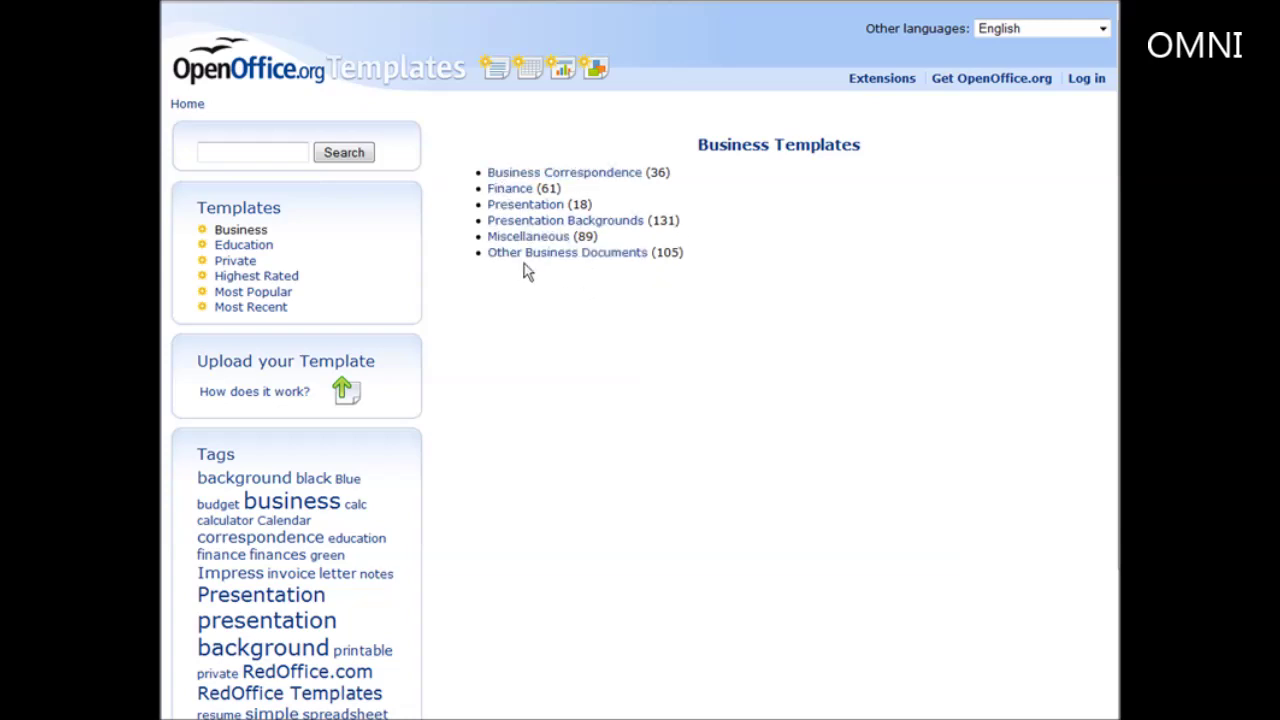
pyautogui.click(546, 176)
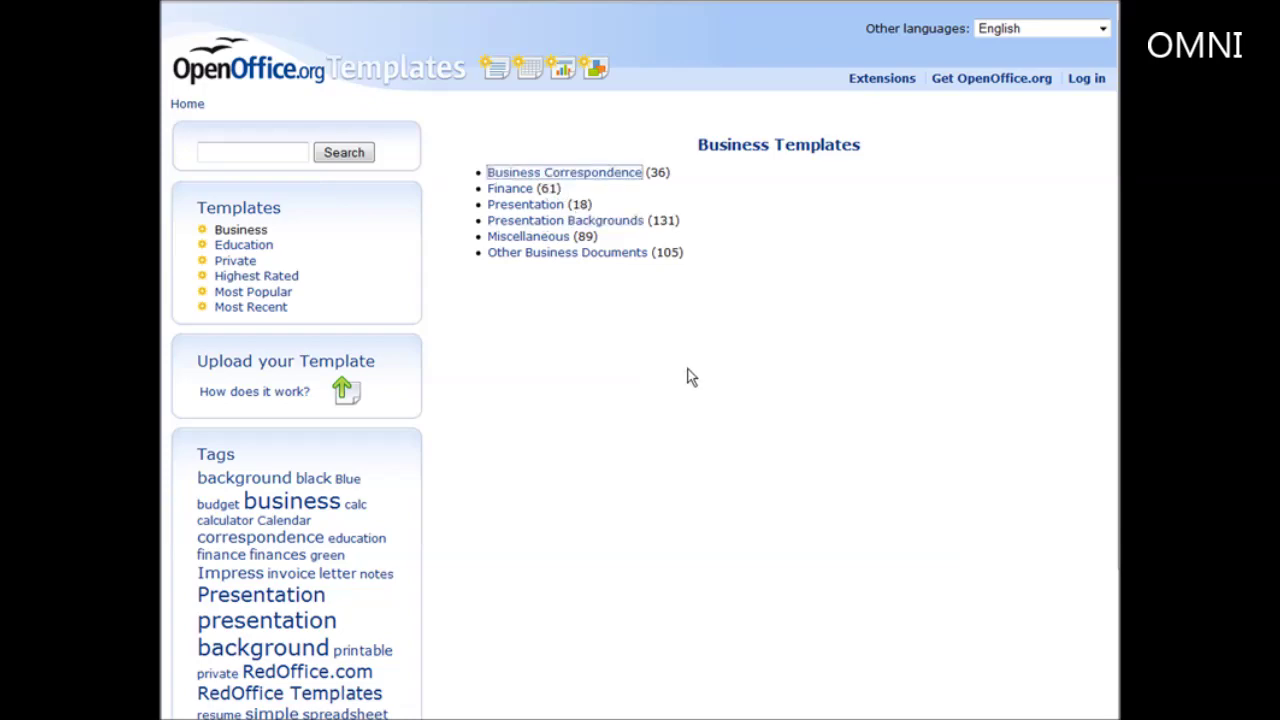
pyautogui.scroll(-3, 712, 370)
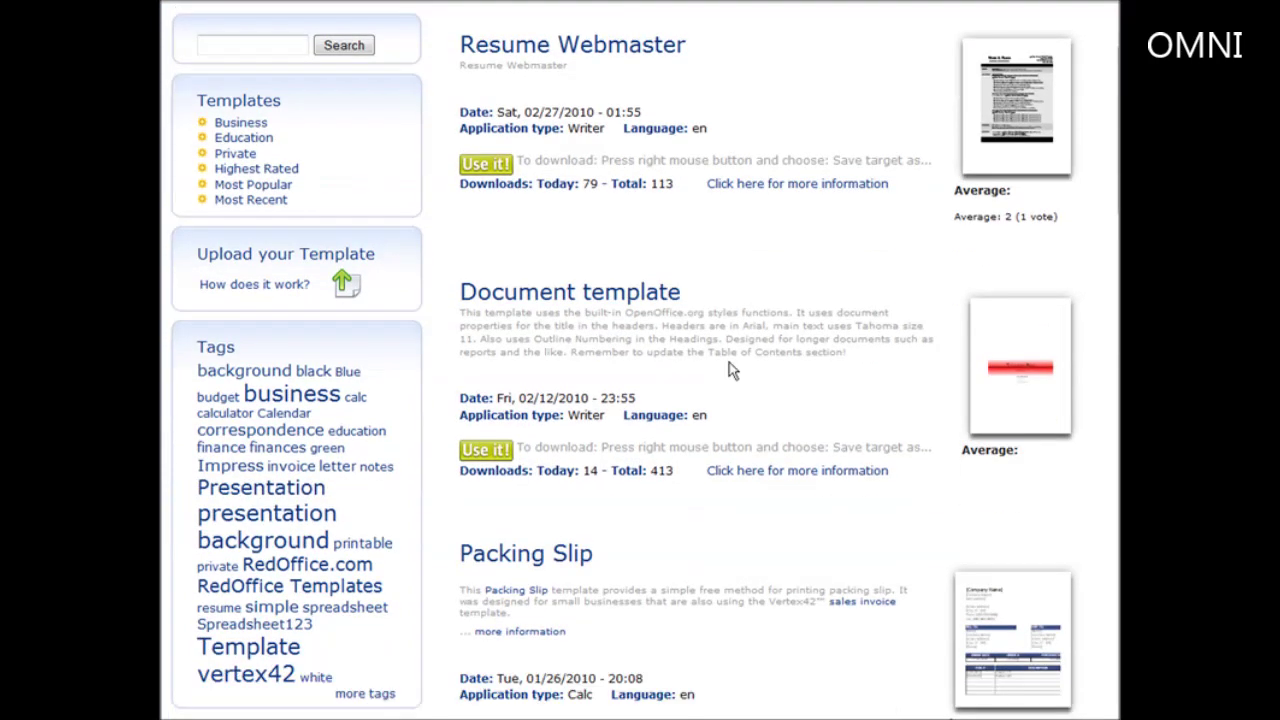
pyautogui.scroll(-6, 751, 309)
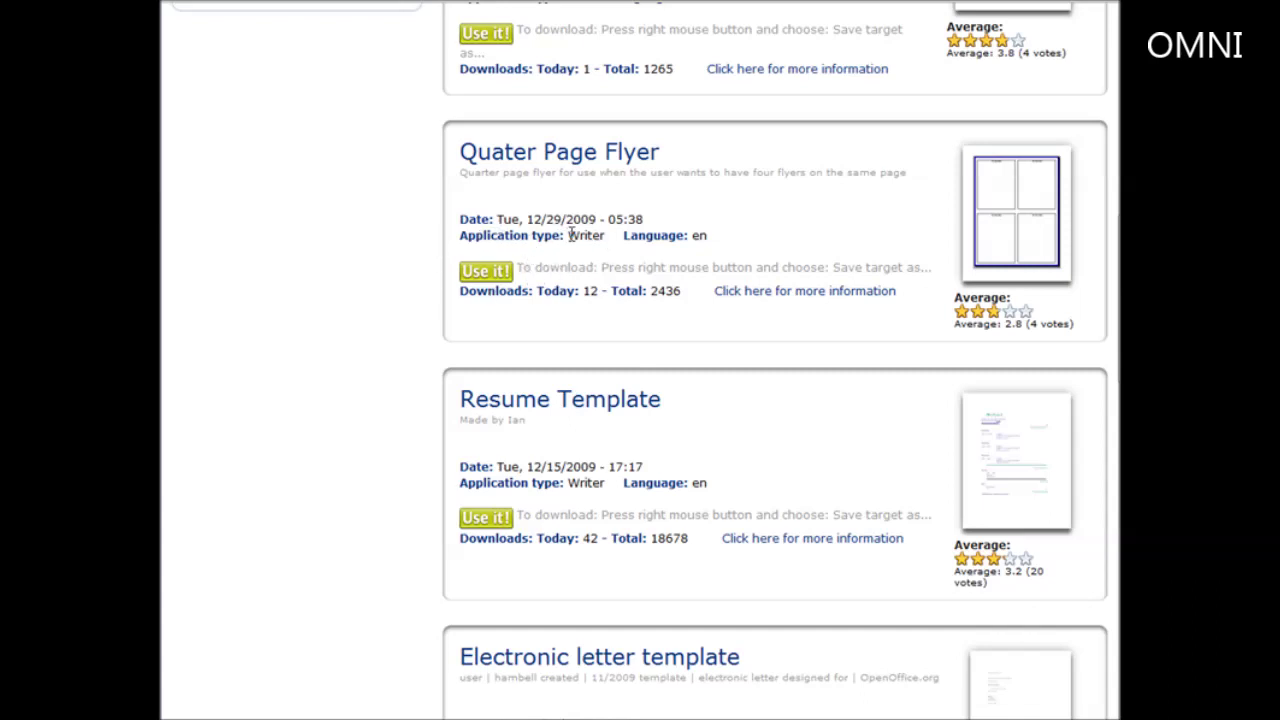
# Compare the Quater Page Flyer's Writer type with the Packing Slip's Calc type, returning to the flyer
pyautogui.moveTo(566, 235); pyautogui.dragTo(615, 268)
pyautogui.click(615, 268)
pyautogui.scroll(2, 668, 272)
pyautogui.scroll(2, 725, 330)
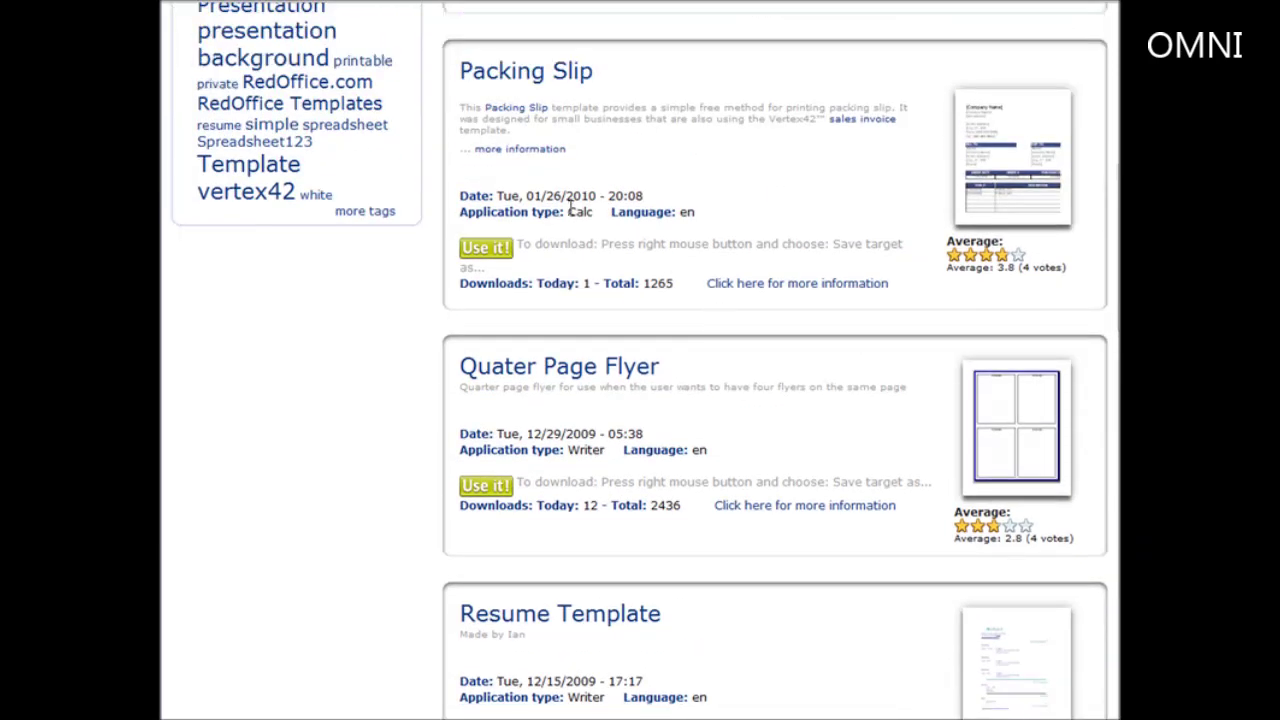
pyautogui.moveTo(567, 212); pyautogui.dragTo(596, 219)
pyautogui.scroll(-3, 680, 337)
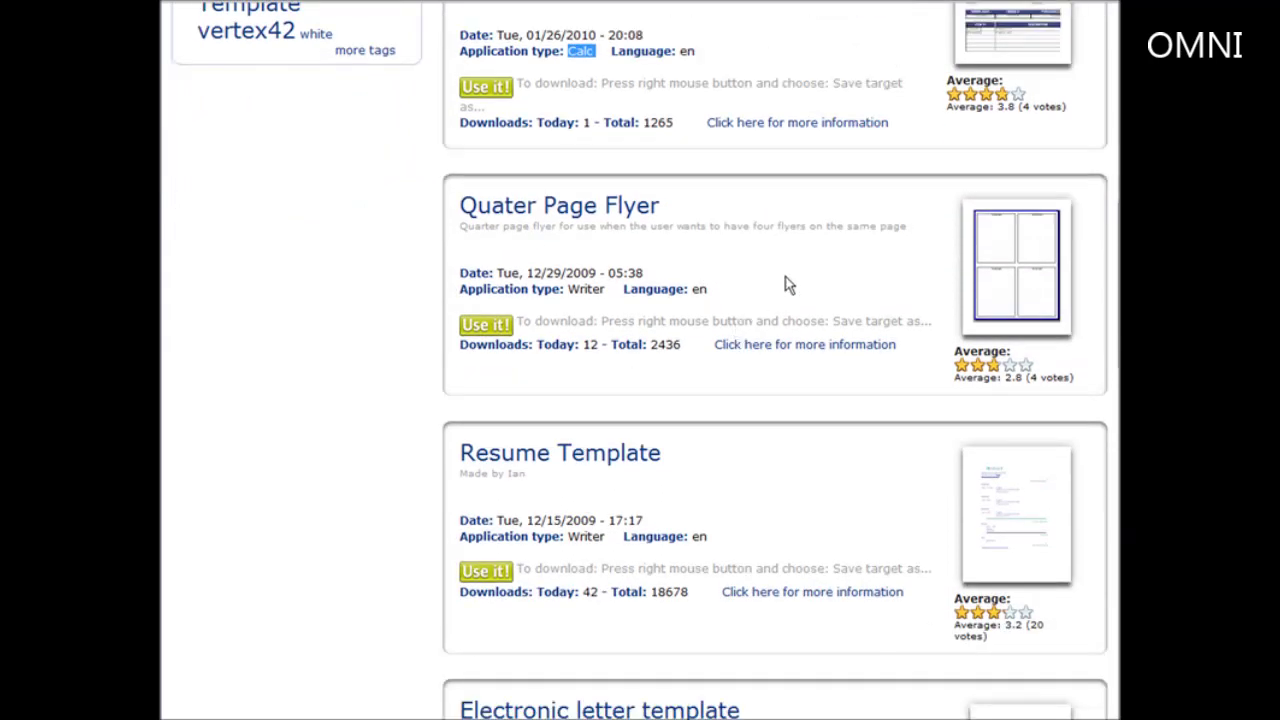
pyautogui.scroll(-2, 844, 280)
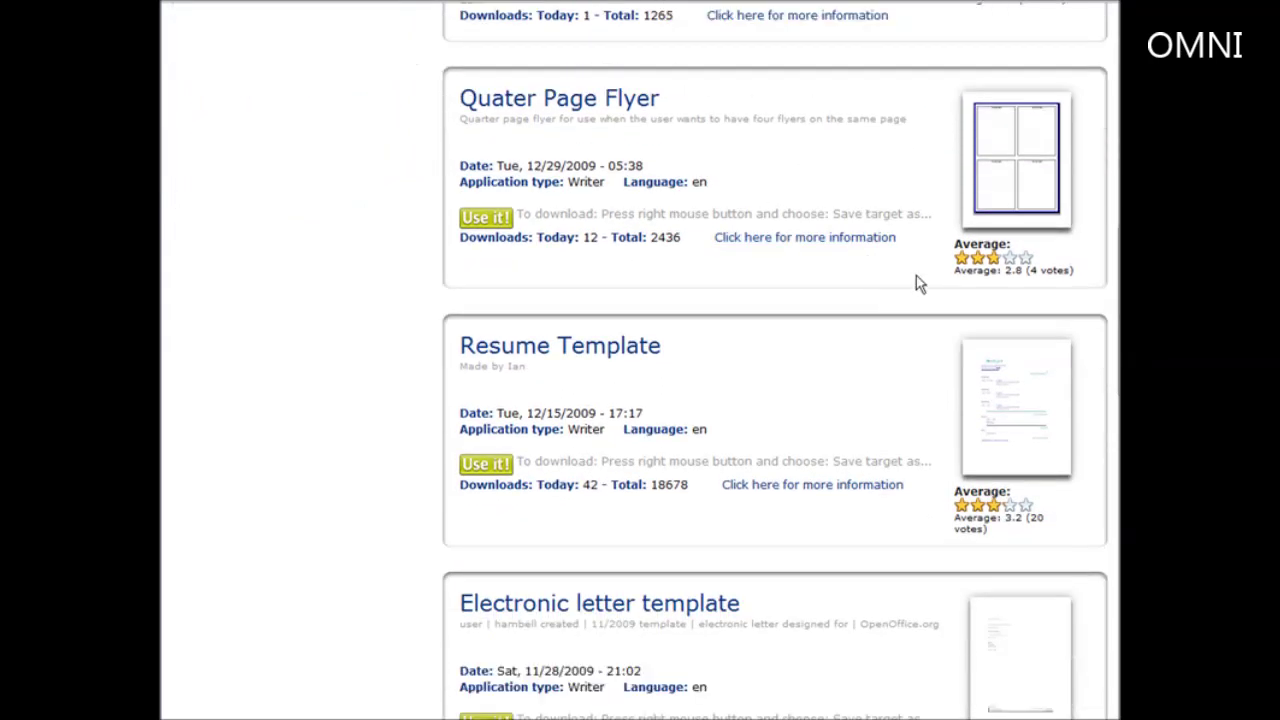
# Download the Quater Page Flyer template and save it as Quarter Page Flyer.ott
pyautogui.click(486, 217)
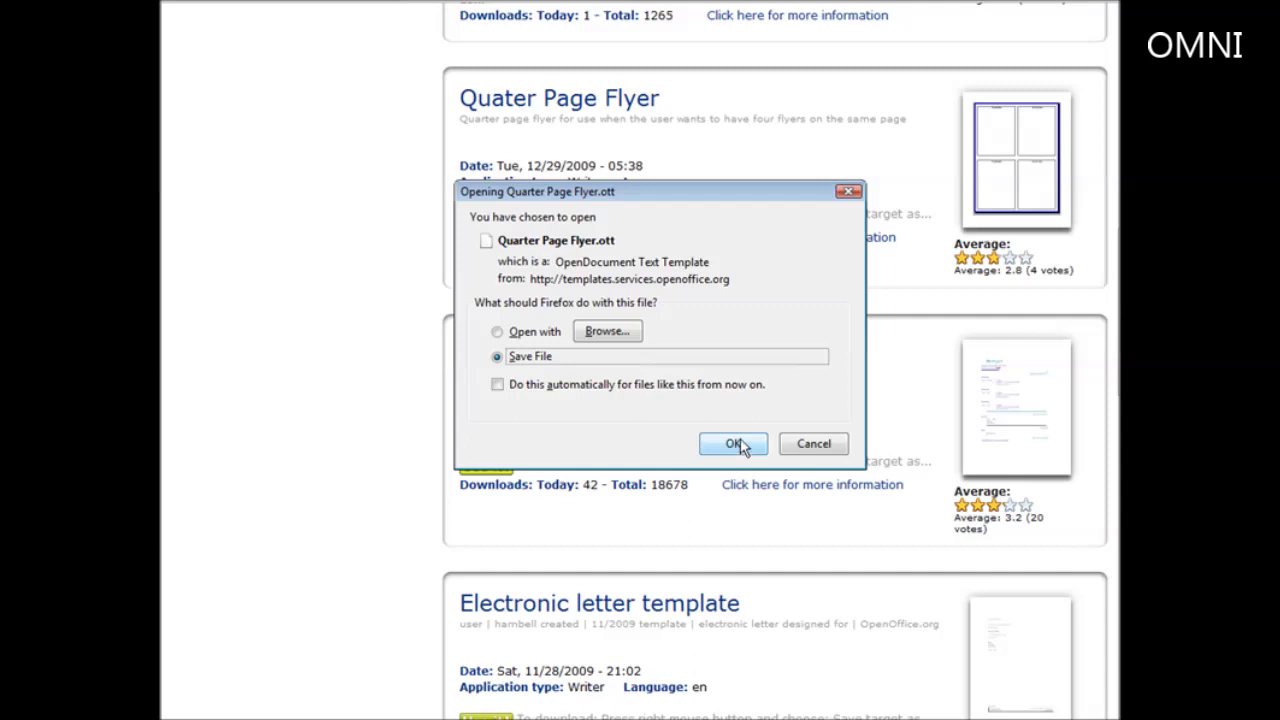
pyautogui.click(738, 445)
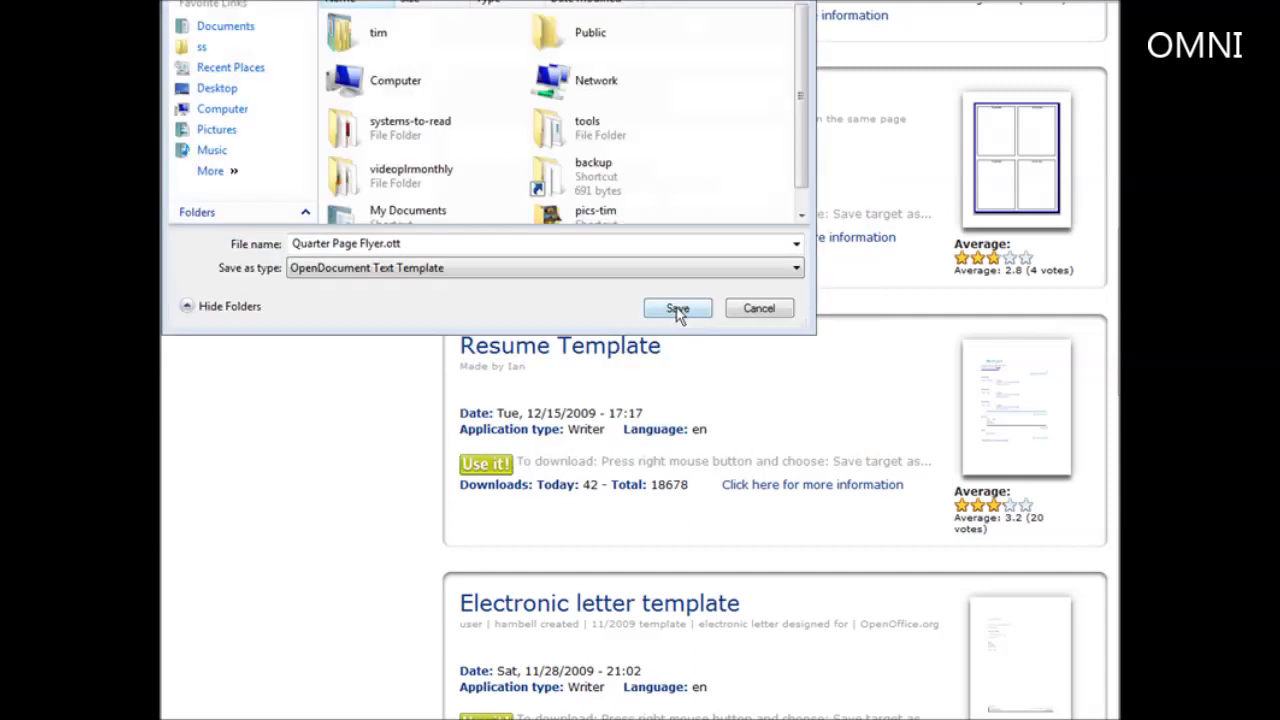
pyautogui.press('Return')
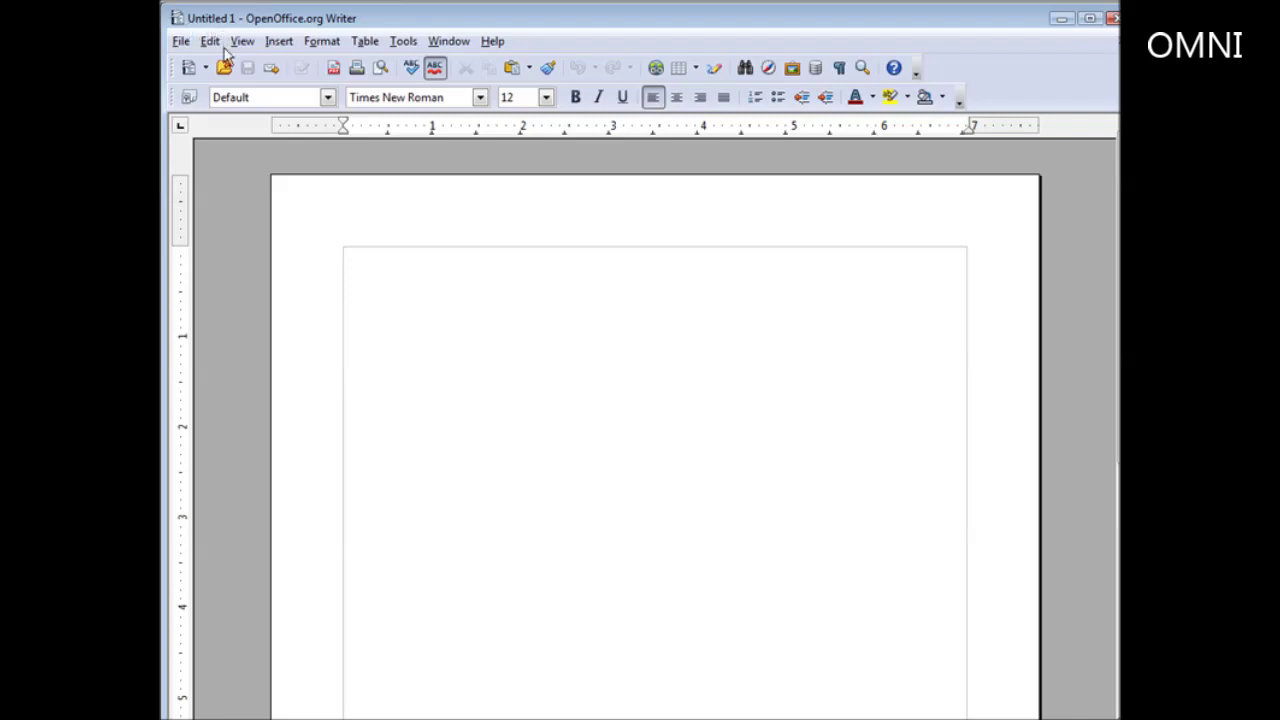
# Open Quarter Page Flyer.ott from the Desktop and look over its four 'Put text here' frames
pyautogui.click(225, 70)
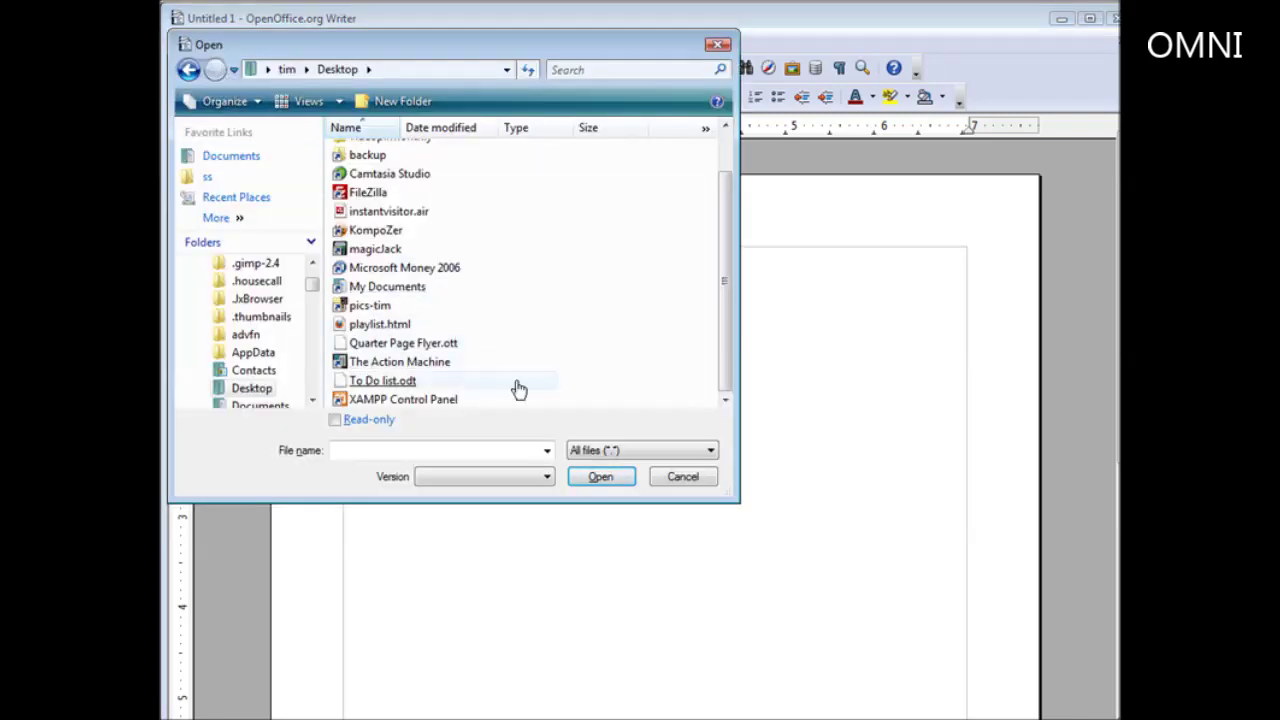
pyautogui.click(450, 345)
pyautogui.doubleClick(450, 345)
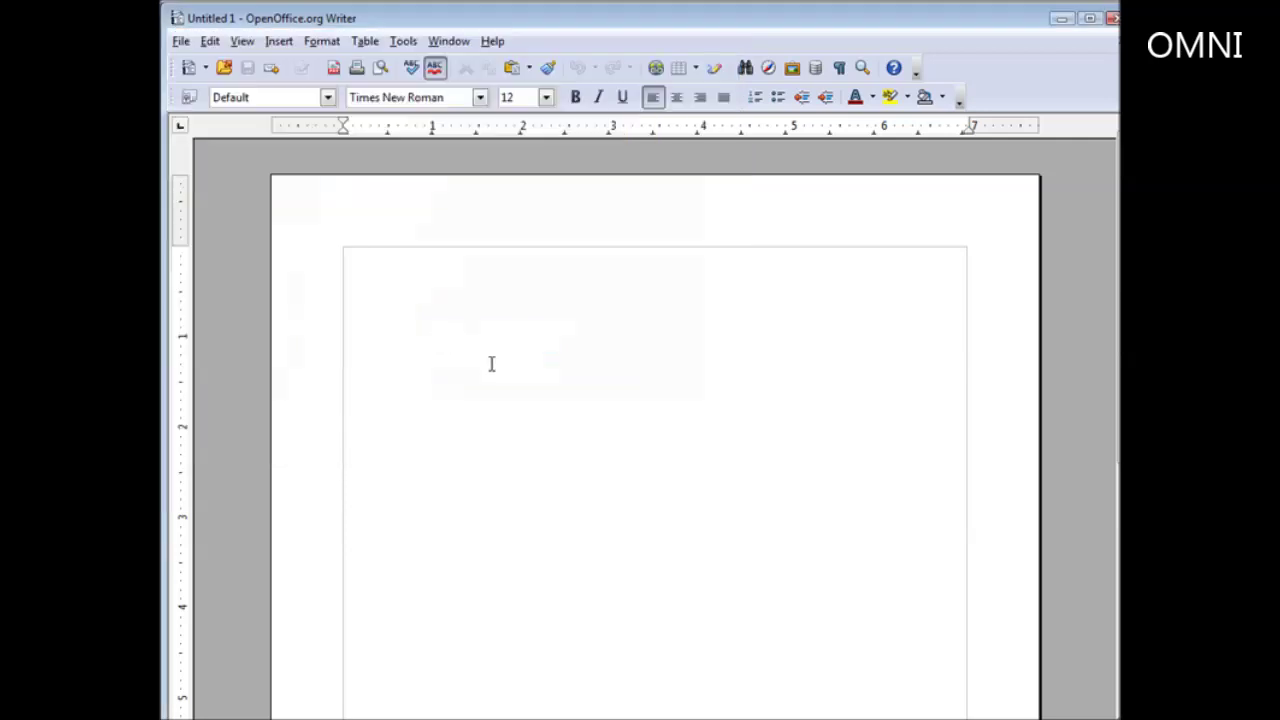
pyautogui.scroll(-6, 520, 314)
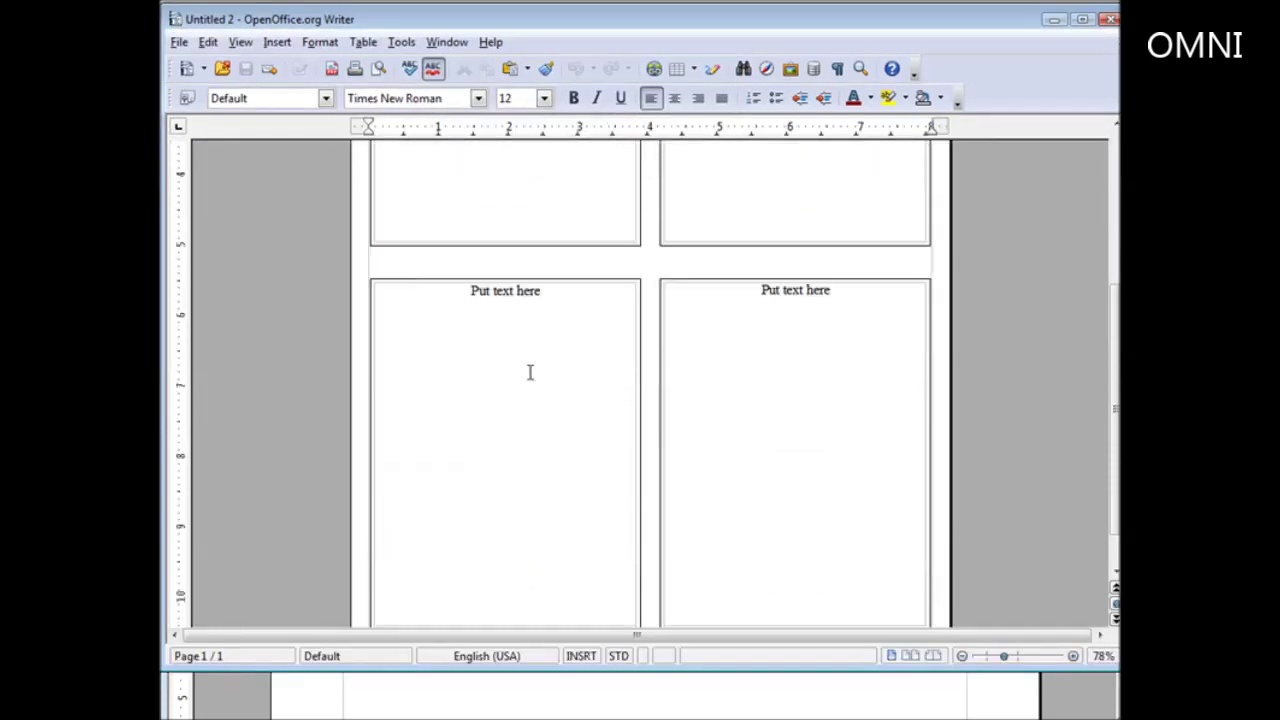
pyautogui.scroll(2, 519, 378)
pyautogui.scroll(3, 519, 378)
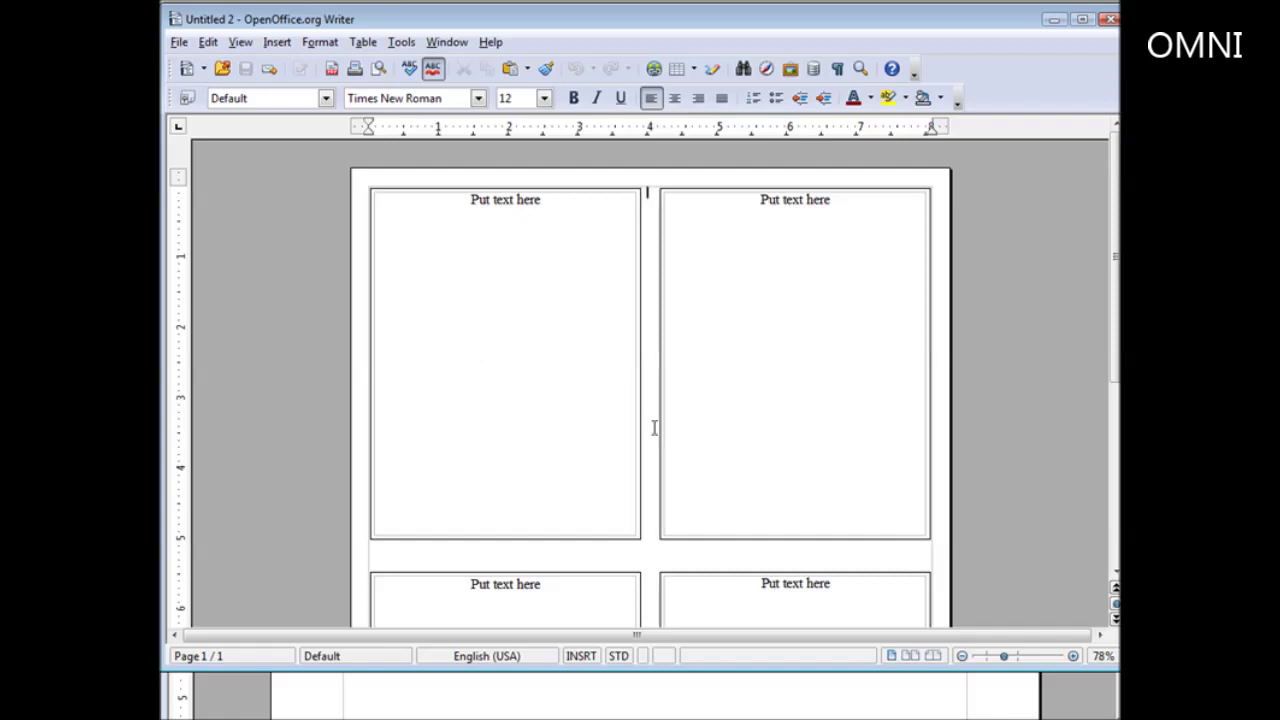
pyautogui.scroll(-3, 654, 430)
pyautogui.scroll(3, 810, 480)
pyautogui.click(178, 43)
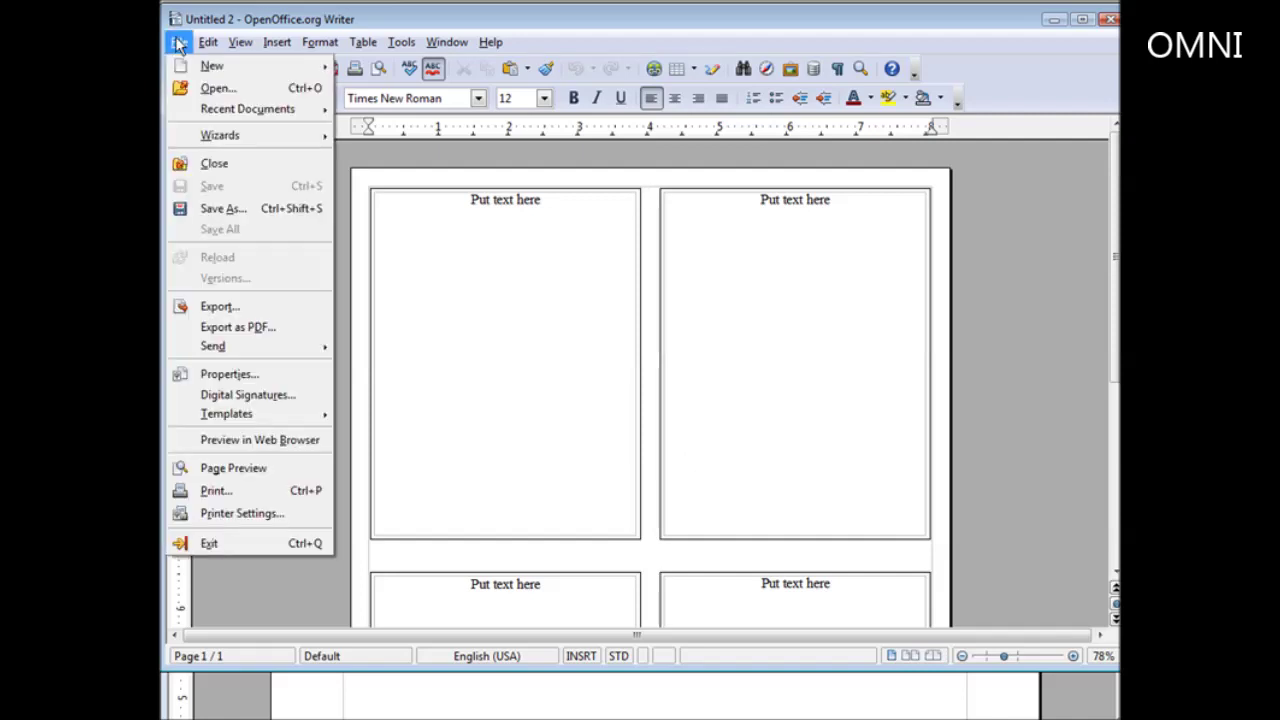
pyautogui.click(277, 217)
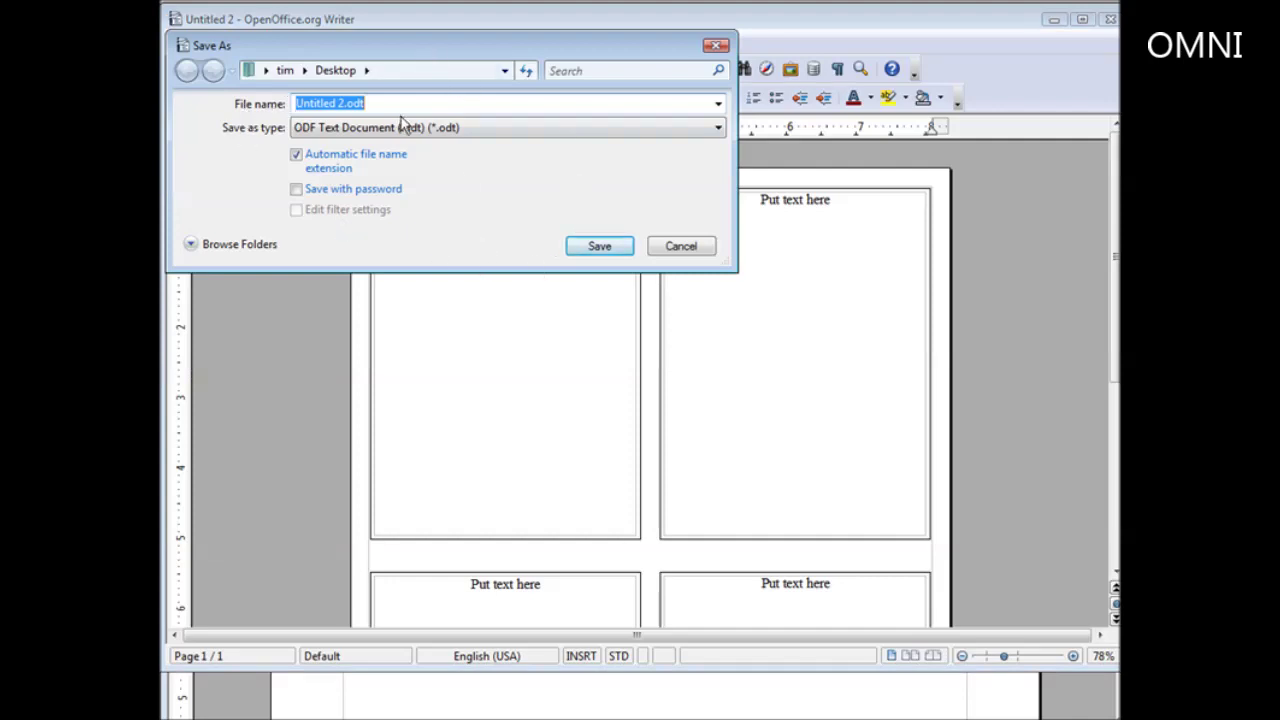
pyautogui.click(682, 247)
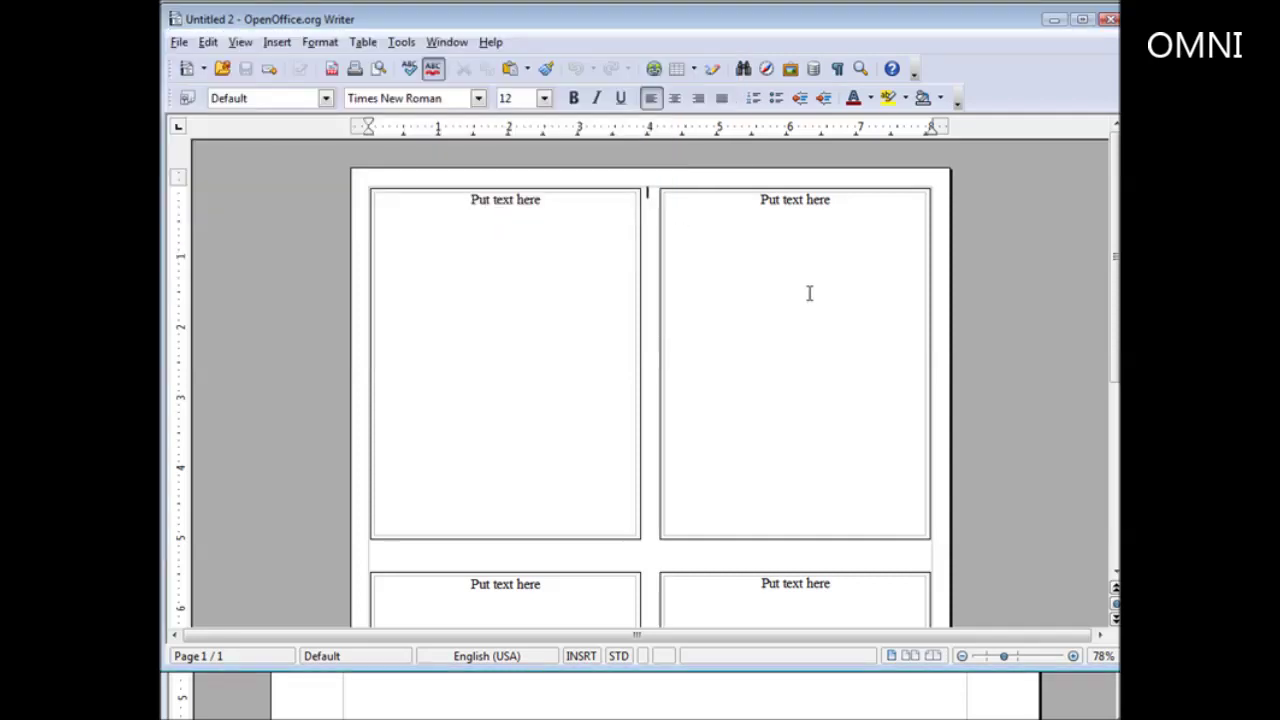